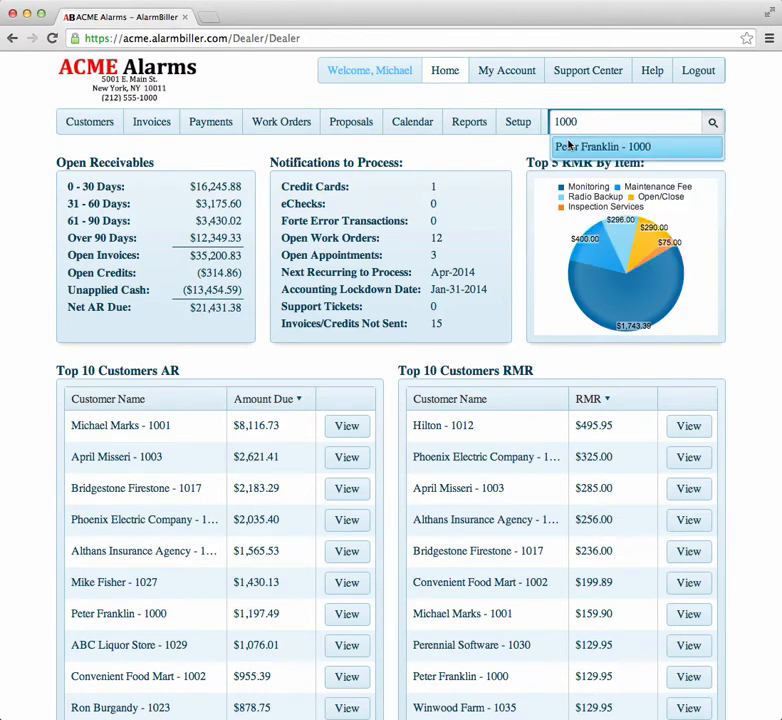
# Start a new credit for the customer found in the search, using Email as the credit method
pyautogui.click(570, 146)
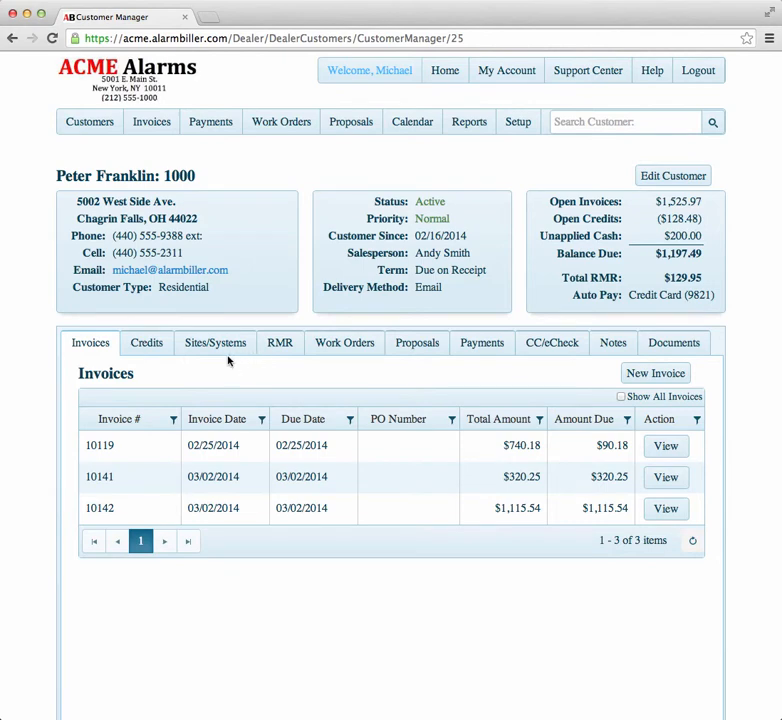
pyautogui.click(156, 350)
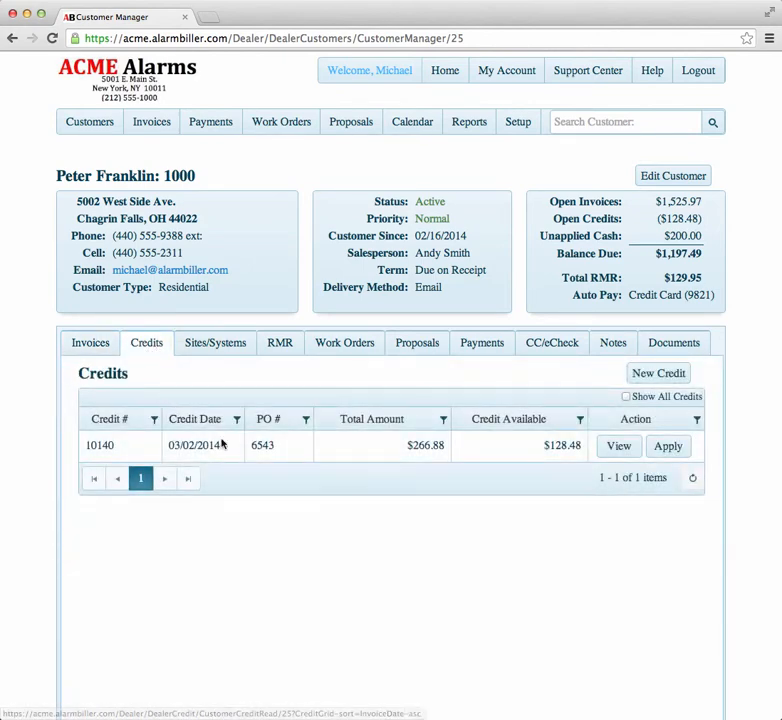
pyautogui.click(657, 374)
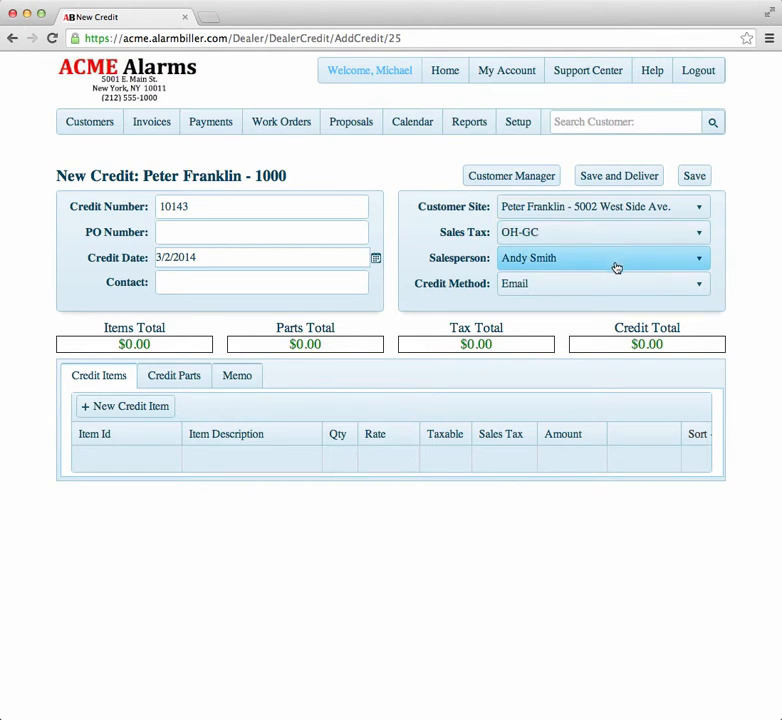
pyautogui.click(703, 286)
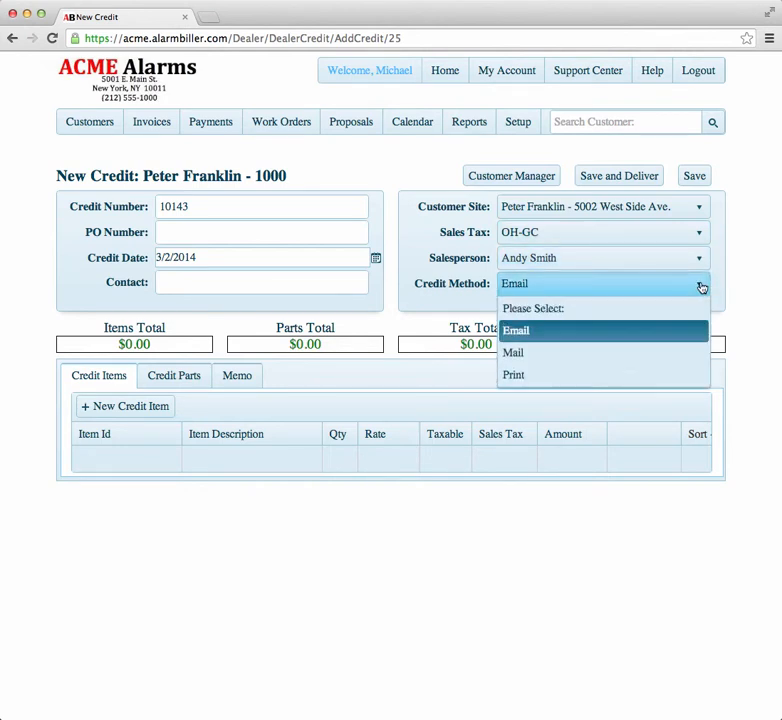
pyautogui.click(640, 333)
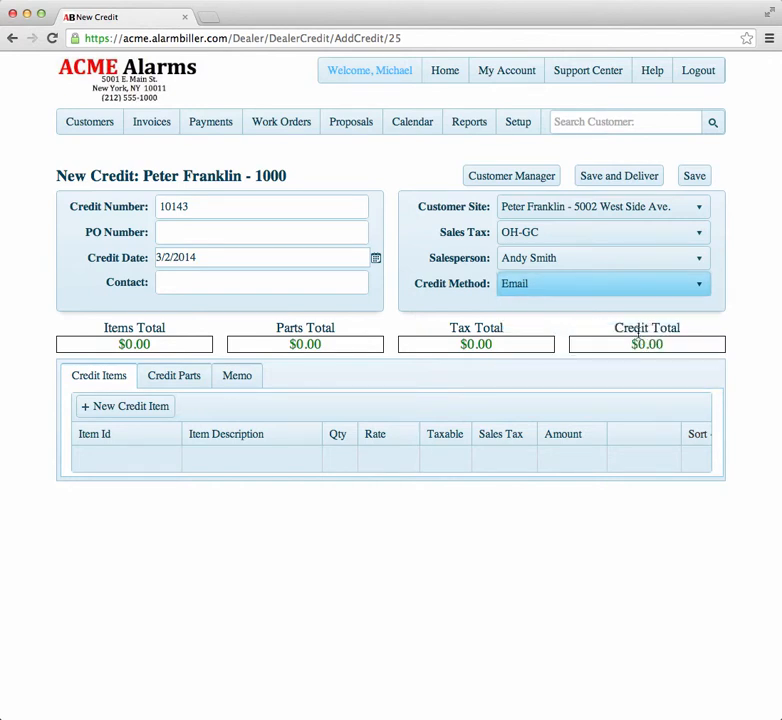
# Add an Installation Fee credit item with a rate of $100
pyautogui.click(147, 408)
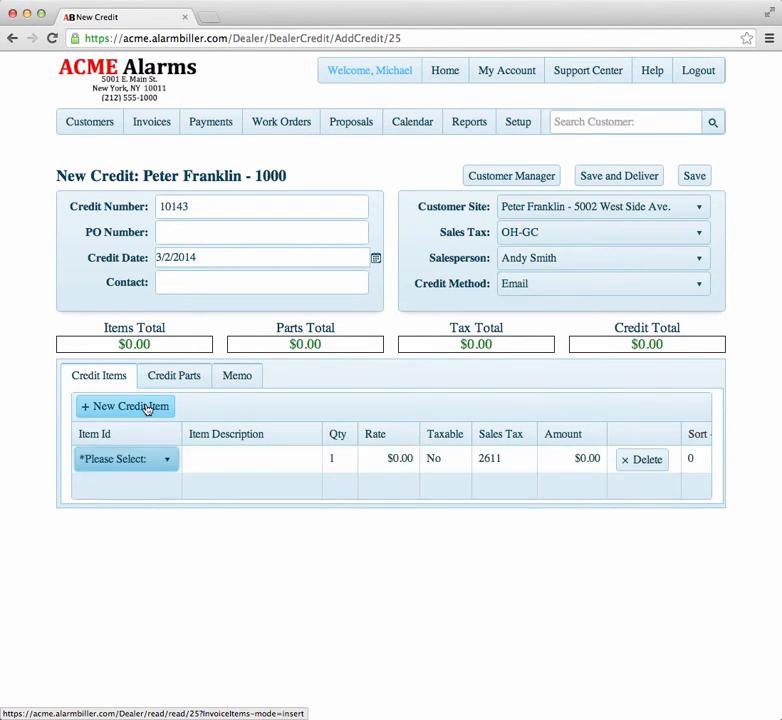
pyautogui.click(170, 460)
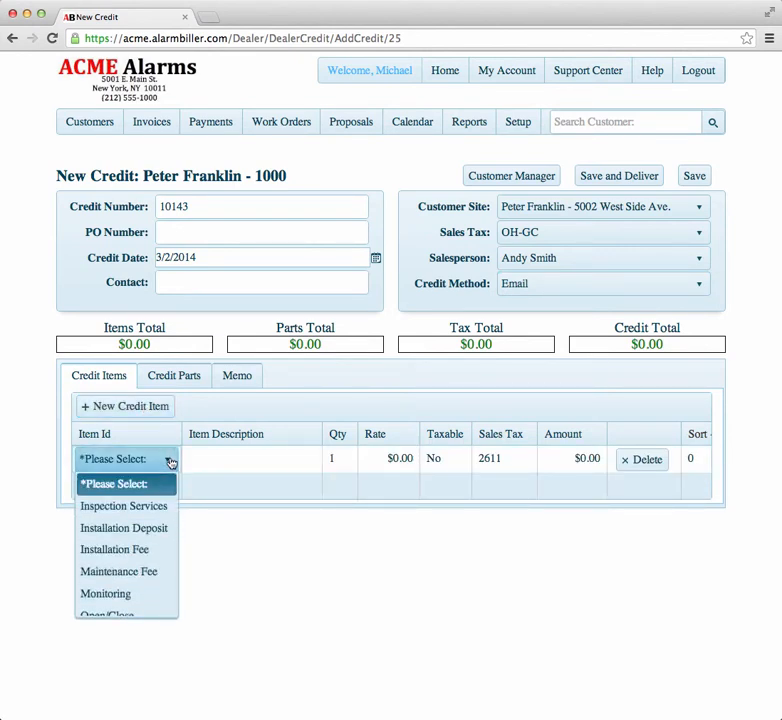
pyautogui.click(149, 551)
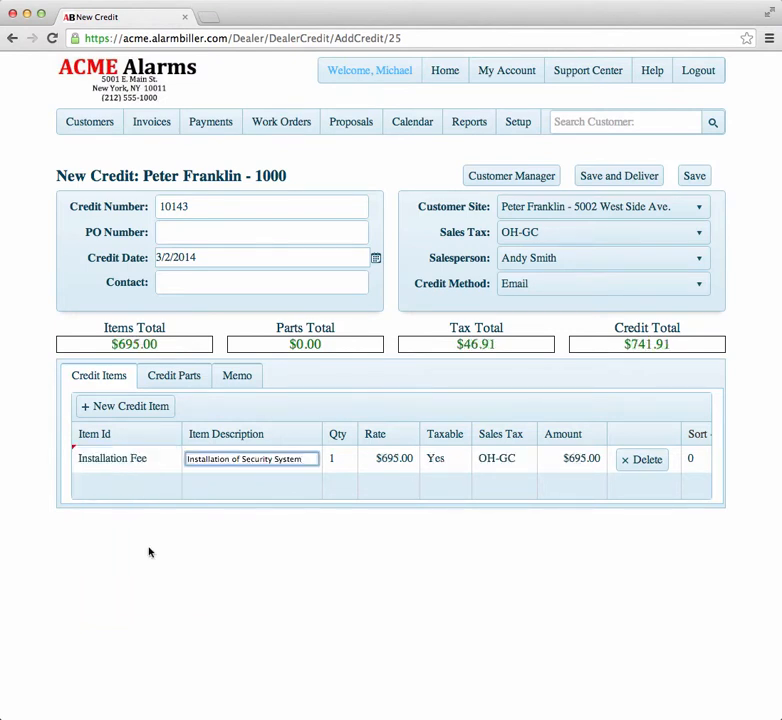
pyautogui.click(386, 457)
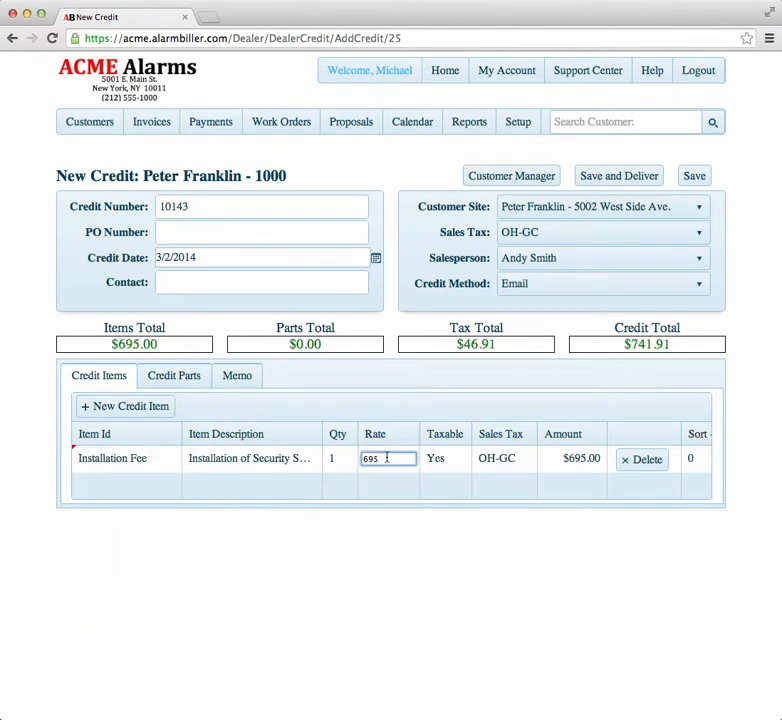
pyautogui.moveTo(386, 457); pyautogui.dragTo(345, 457)
pyautogui.write('100')
pyautogui.press('Tab')
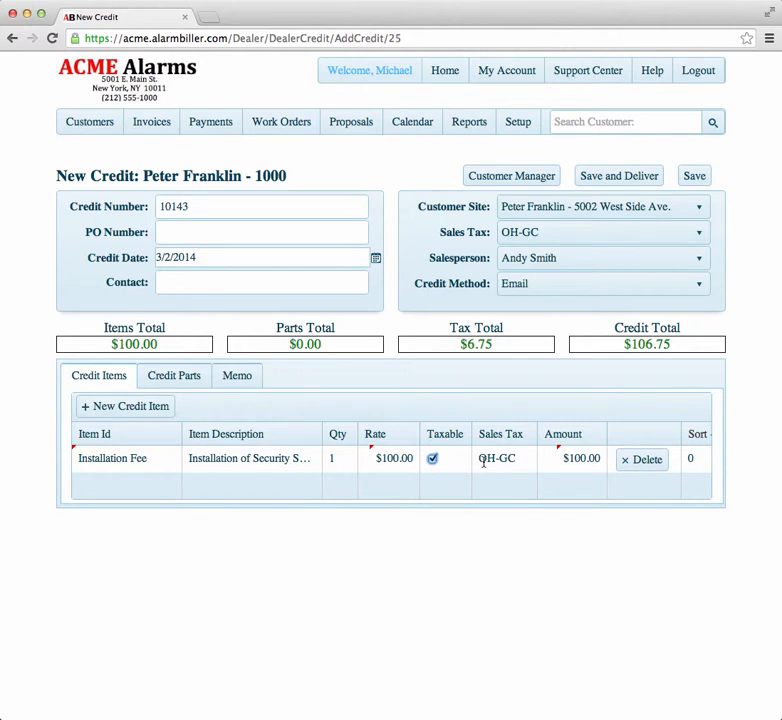
# Add the V-100K keypad as a credit part with its rate set to 0
pyautogui.click(174, 378)
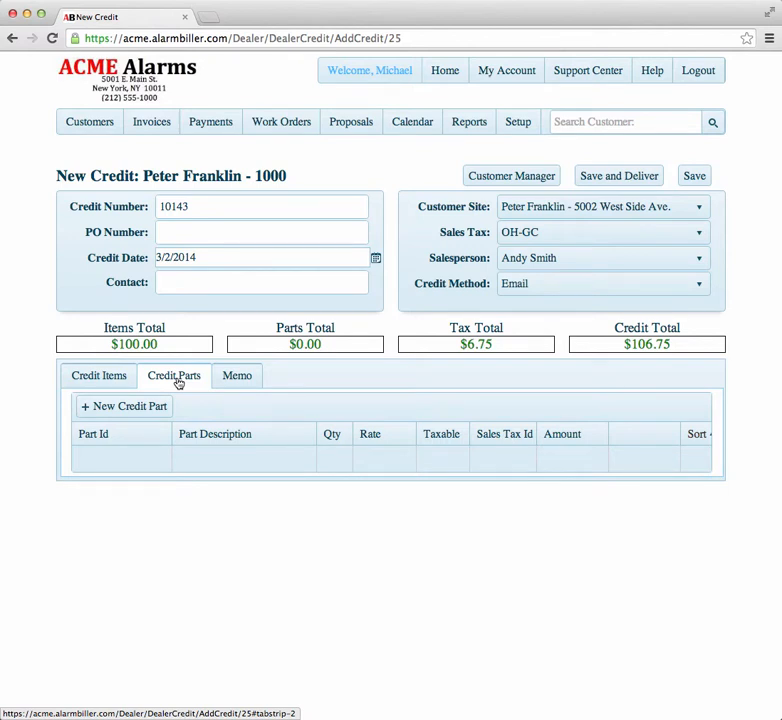
pyautogui.click(150, 405)
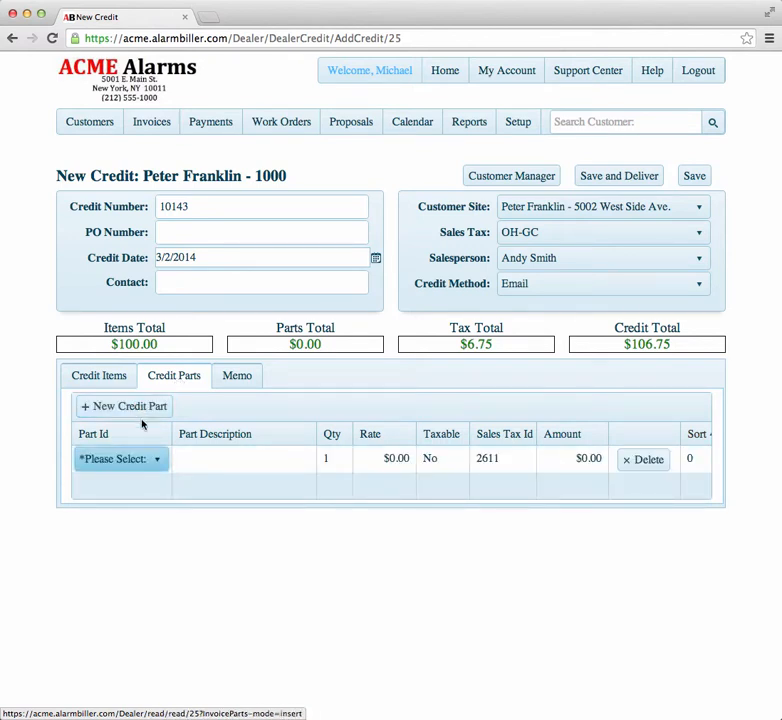
pyautogui.click(158, 460)
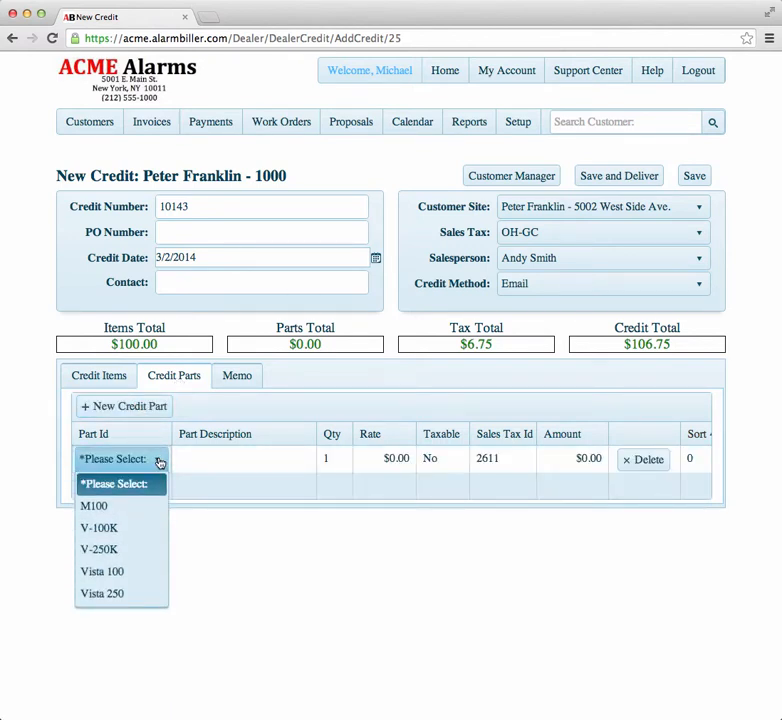
pyautogui.click(131, 528)
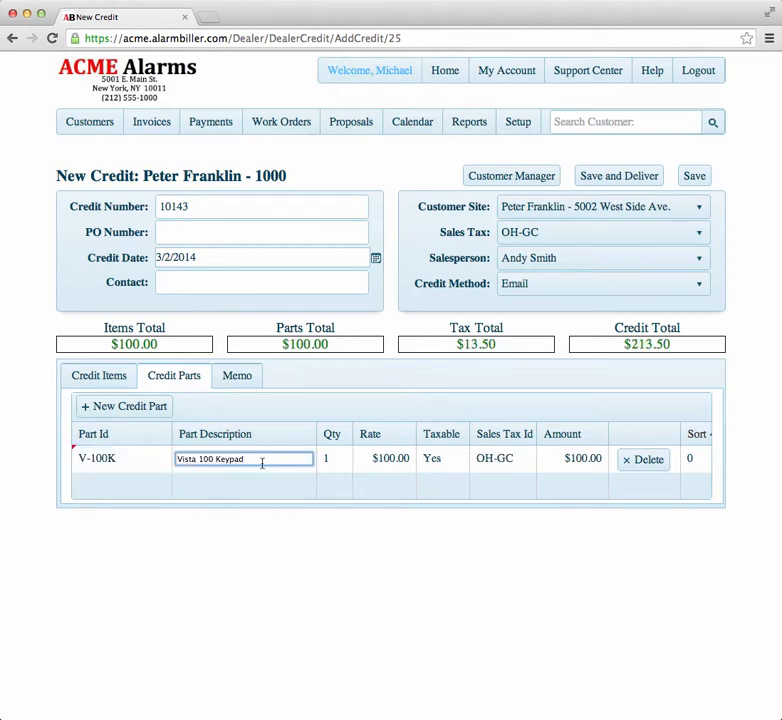
pyautogui.click(408, 458)
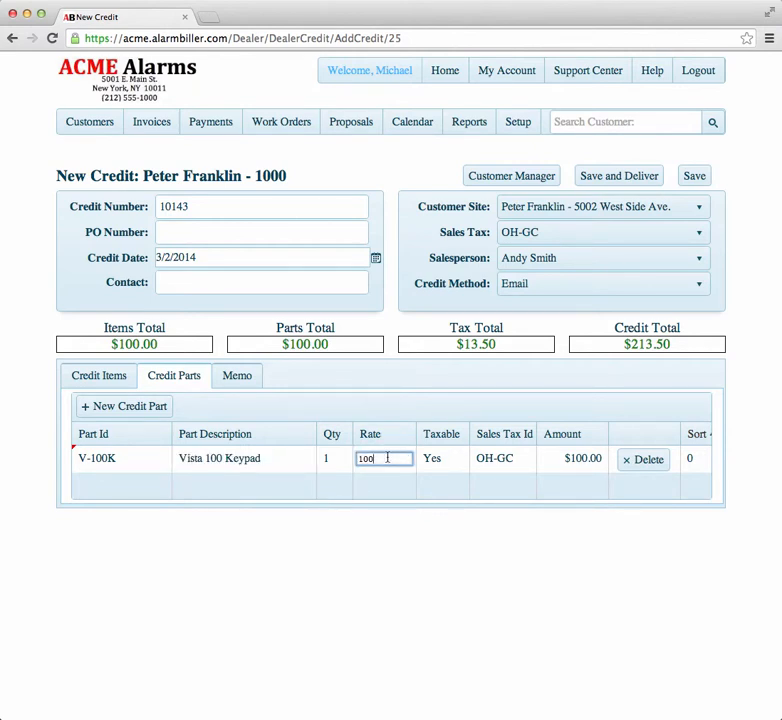
pyautogui.write('0')
pyautogui.press('Tab')
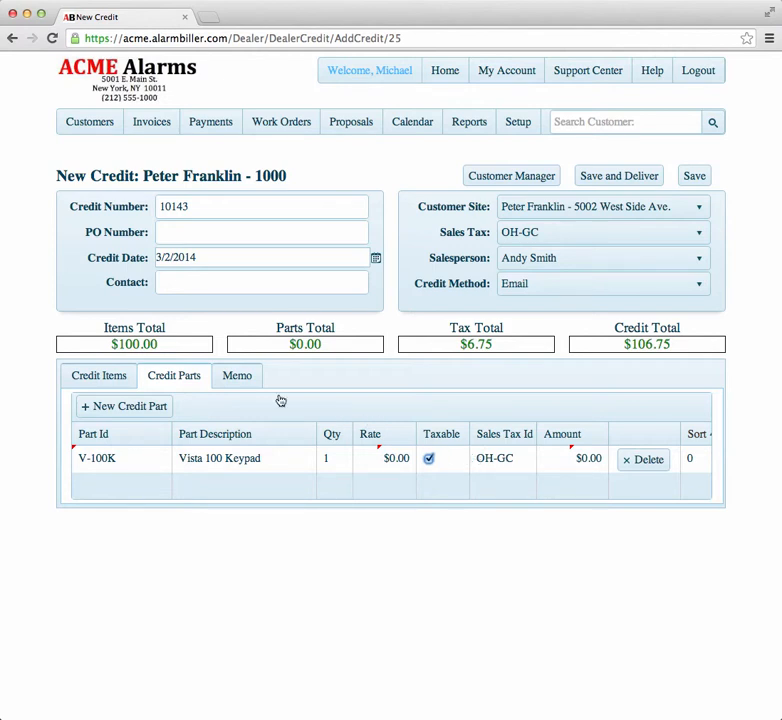
# Enter the memo "Credit for returned keypad" and save the credit without delivering it
pyautogui.click(243, 375)
pyautogui.click(210, 420)
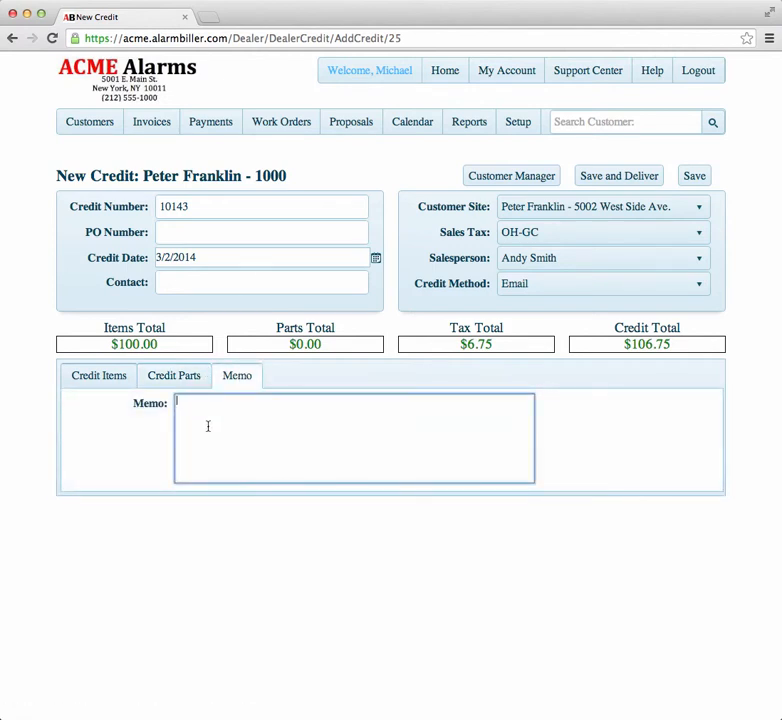
pyautogui.write('Credit for returned keypad')
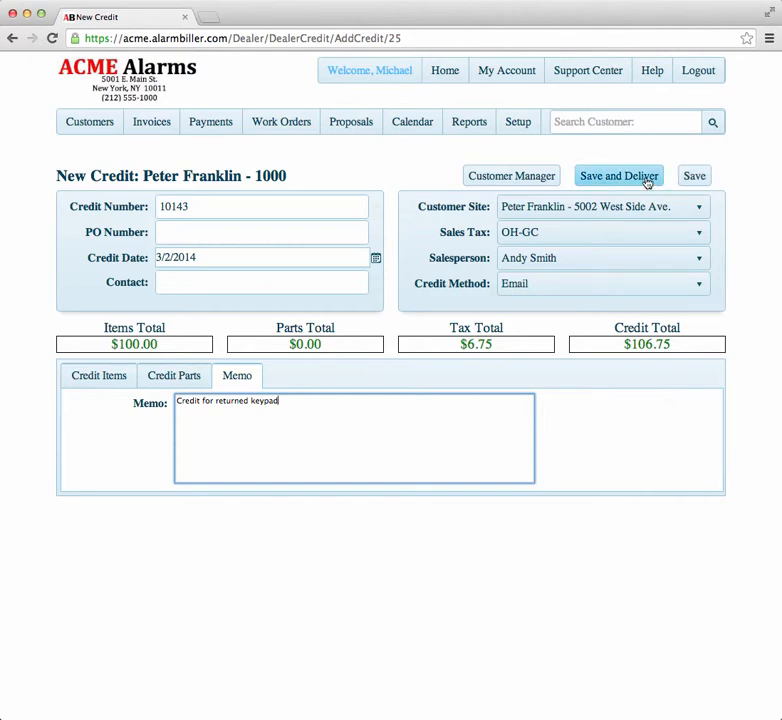
pyautogui.click(693, 178)
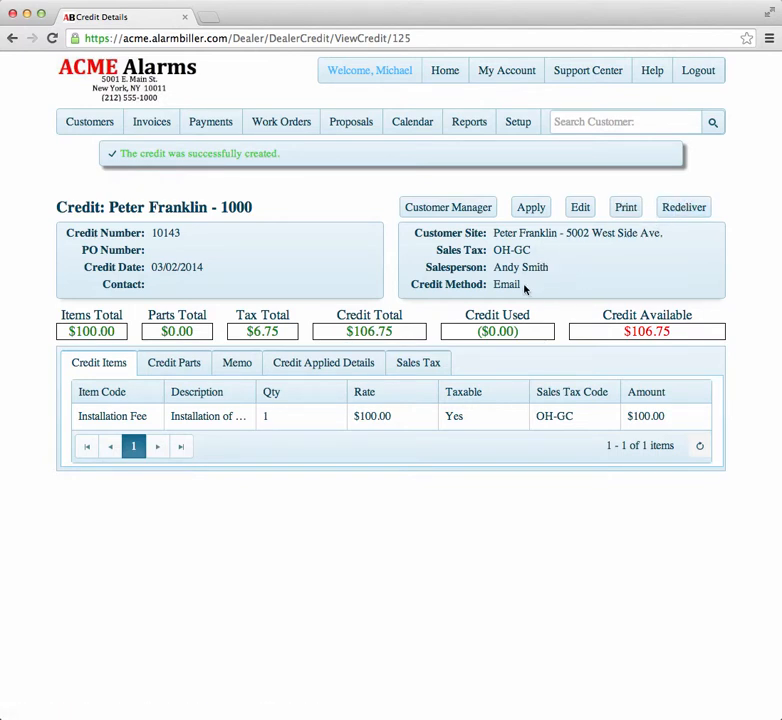
# Return to the customer's credits and open the $106.75 credit for applying to invoices
pyautogui.click(481, 209)
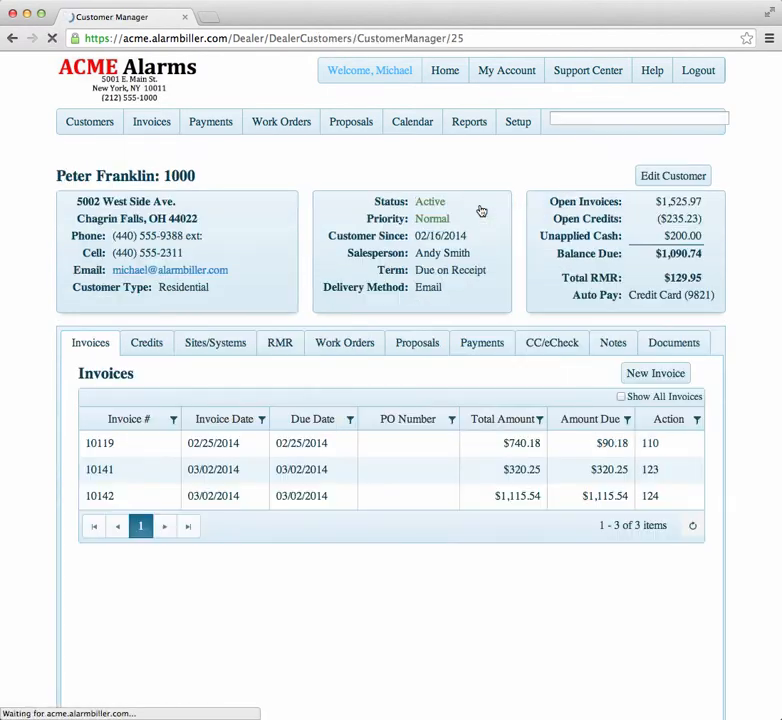
pyautogui.click(161, 352)
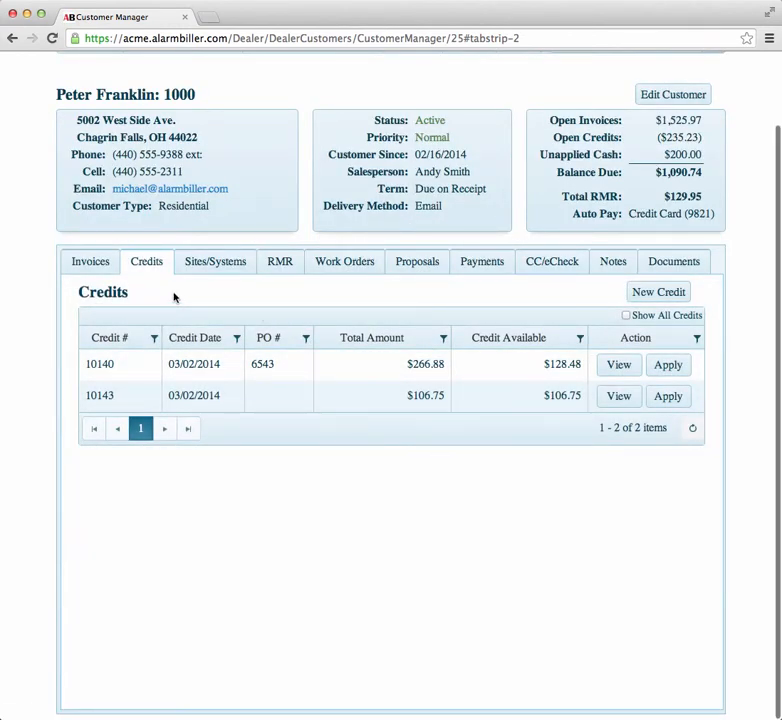
pyautogui.scroll(2, 175, 297)
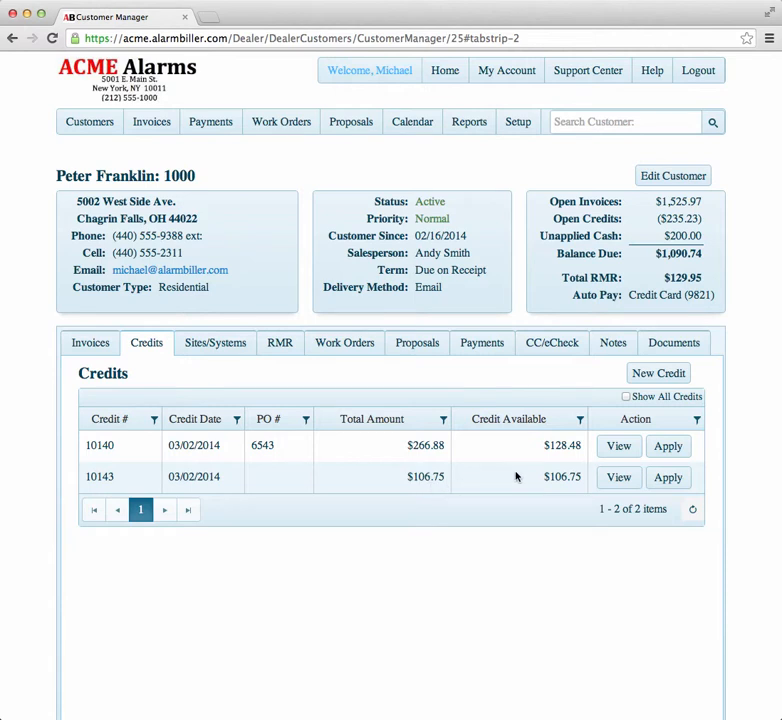
pyautogui.click(668, 477)
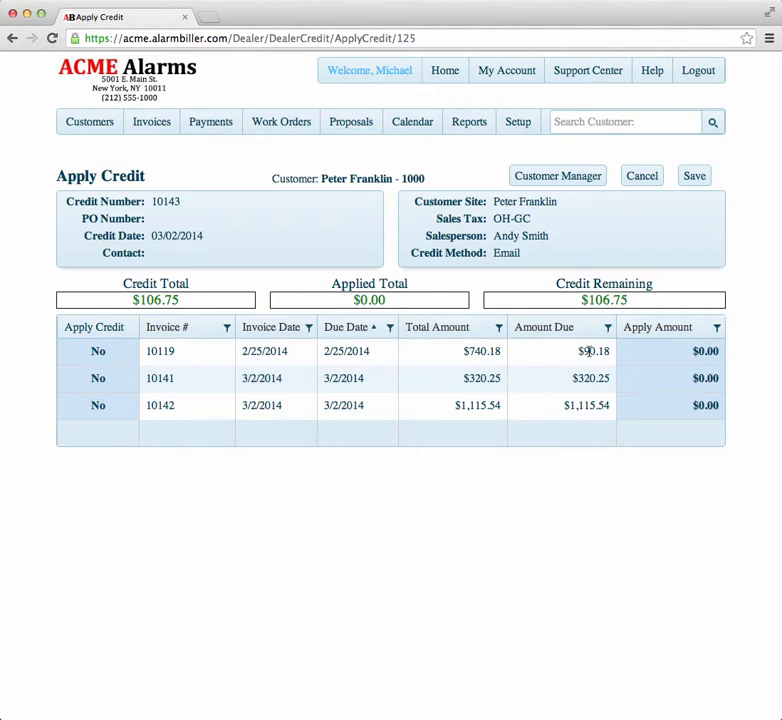
# Apply $90.18 of the credit to the 2/25/2014 invoice and $16.57 to the invoice totalling $320.25, and save the application
pyautogui.click(100, 351)
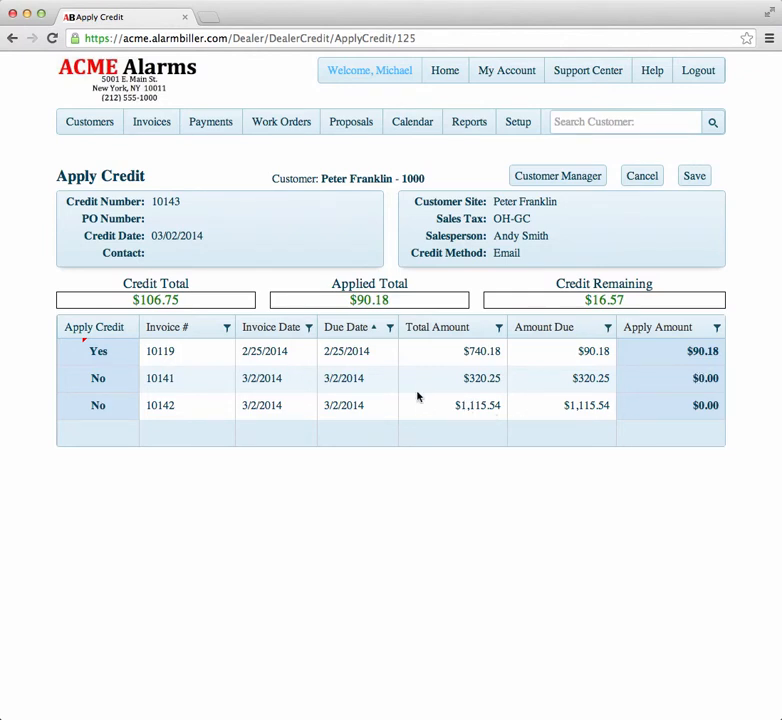
pyautogui.click(706, 377)
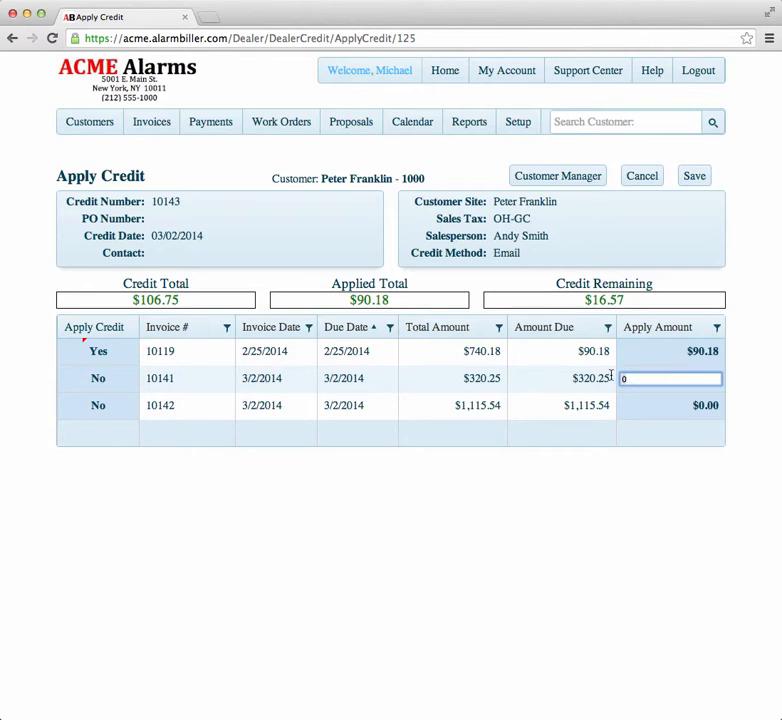
pyautogui.write('16.57')
pyautogui.press('Return')
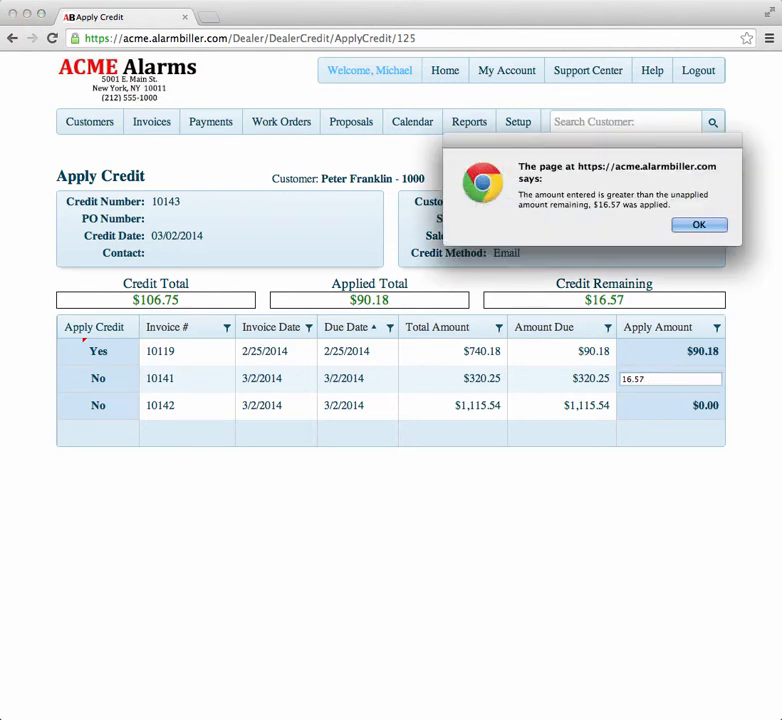
pyautogui.click(699, 225)
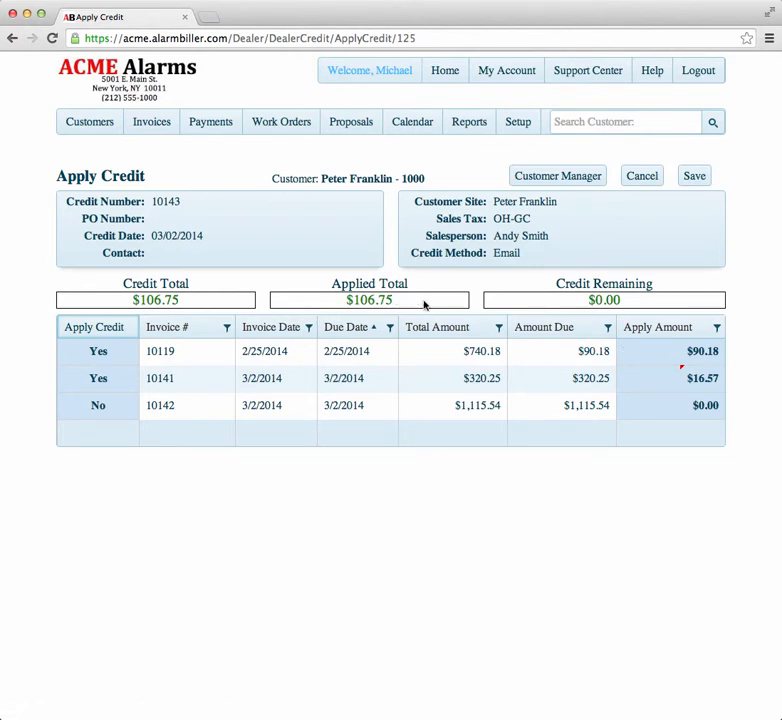
pyautogui.click(697, 178)
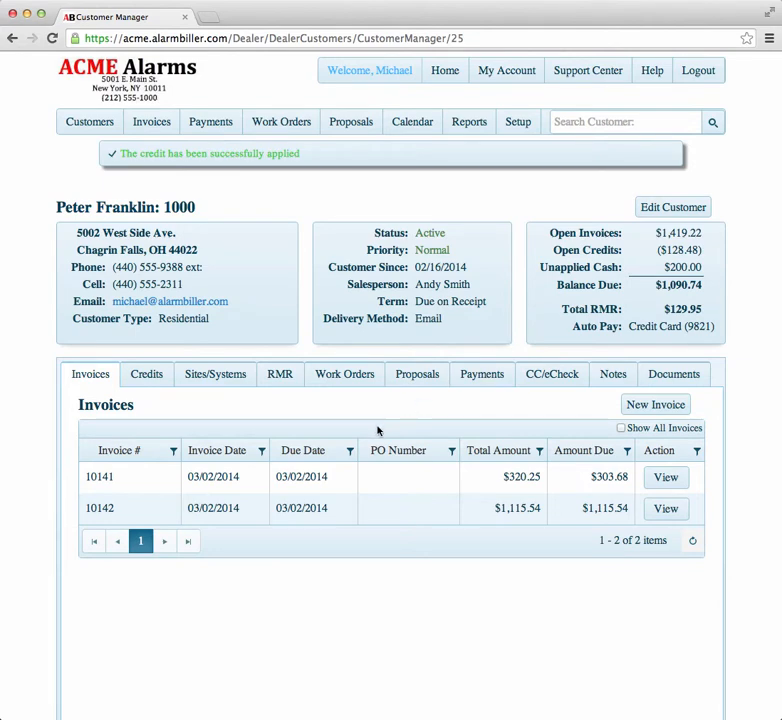
# Show all of the customer's credits, open the fully used $106.75 credit and unapply its $16.57 application
pyautogui.click(148, 383)
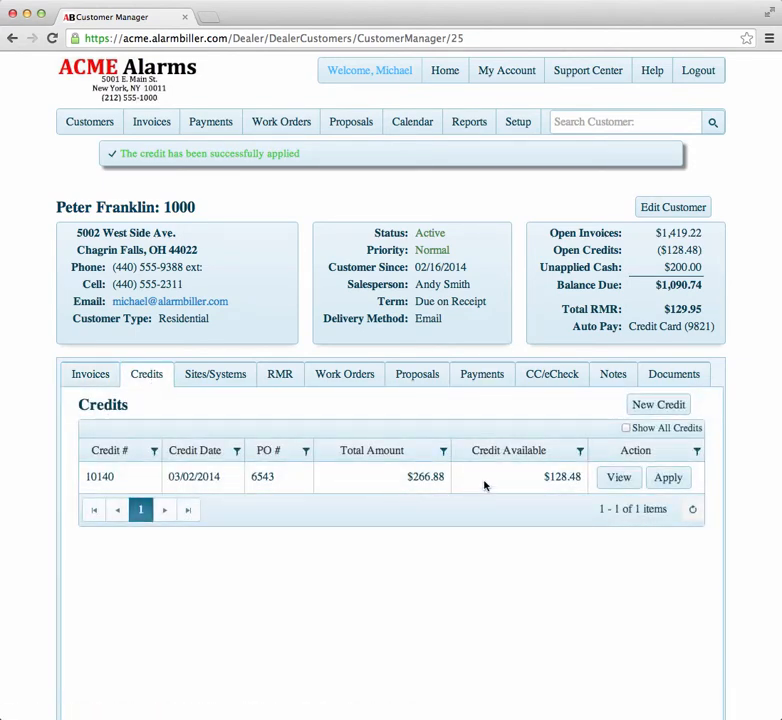
pyautogui.click(626, 428)
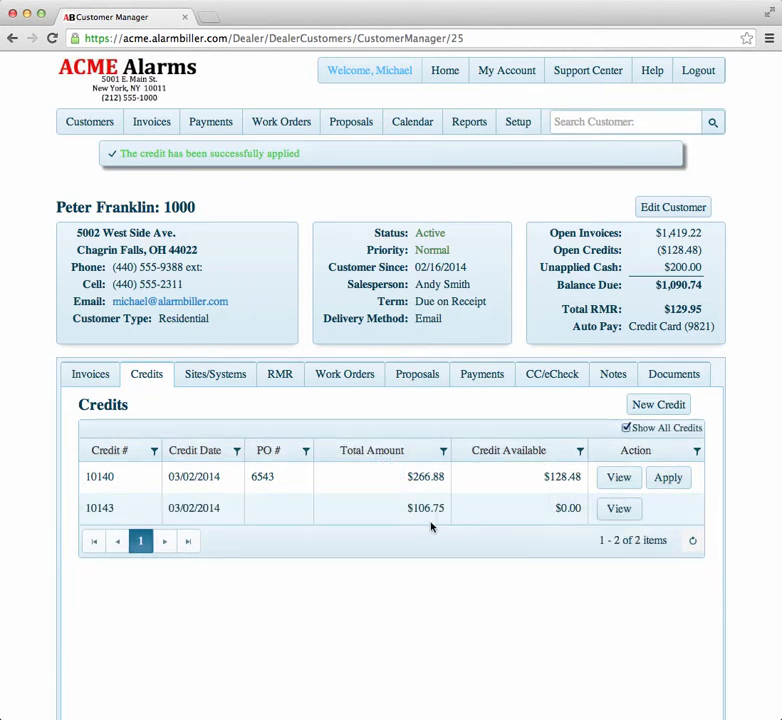
pyautogui.click(620, 510)
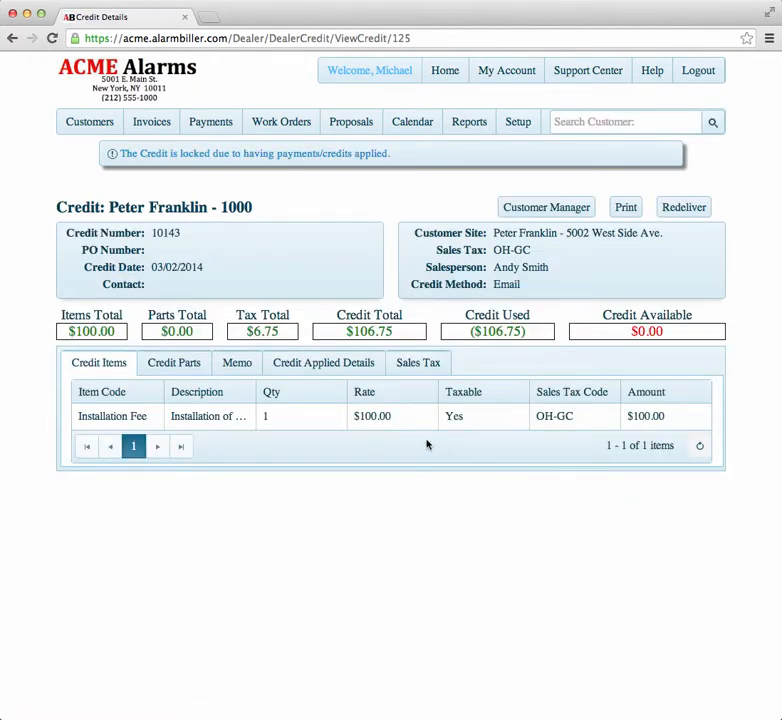
pyautogui.click(324, 364)
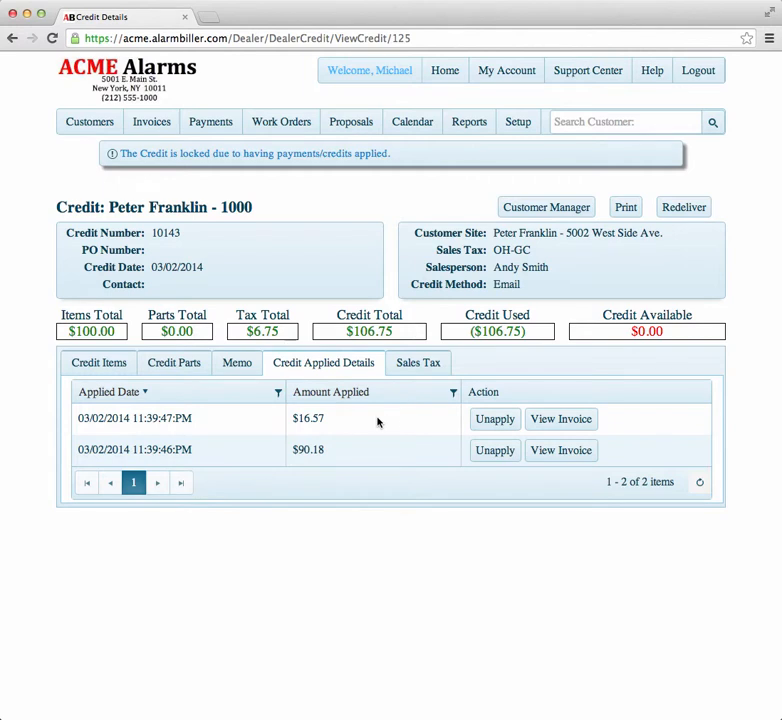
pyautogui.click(483, 420)
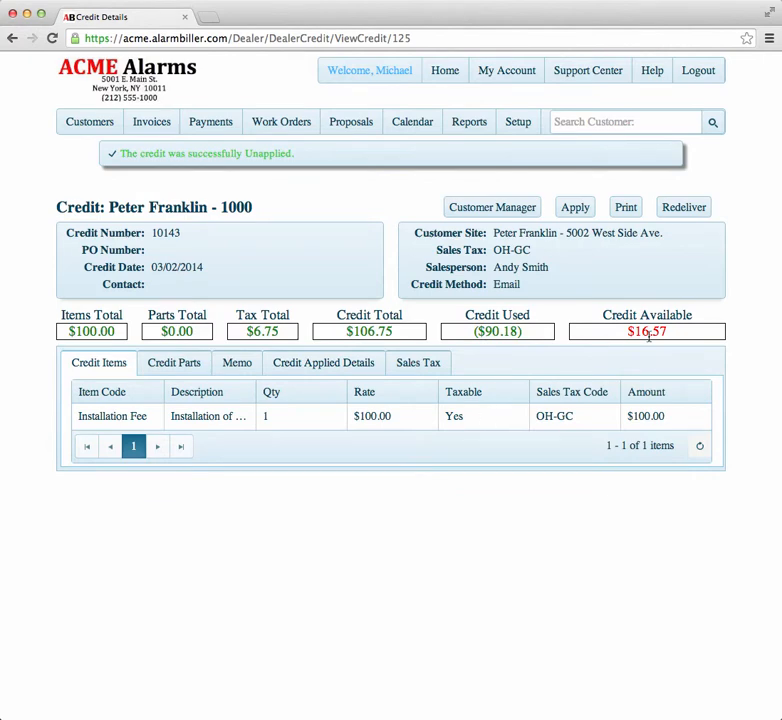
# Review the available amounts in the customer's credits and in the list of open credits for all customers
pyautogui.click(514, 217)
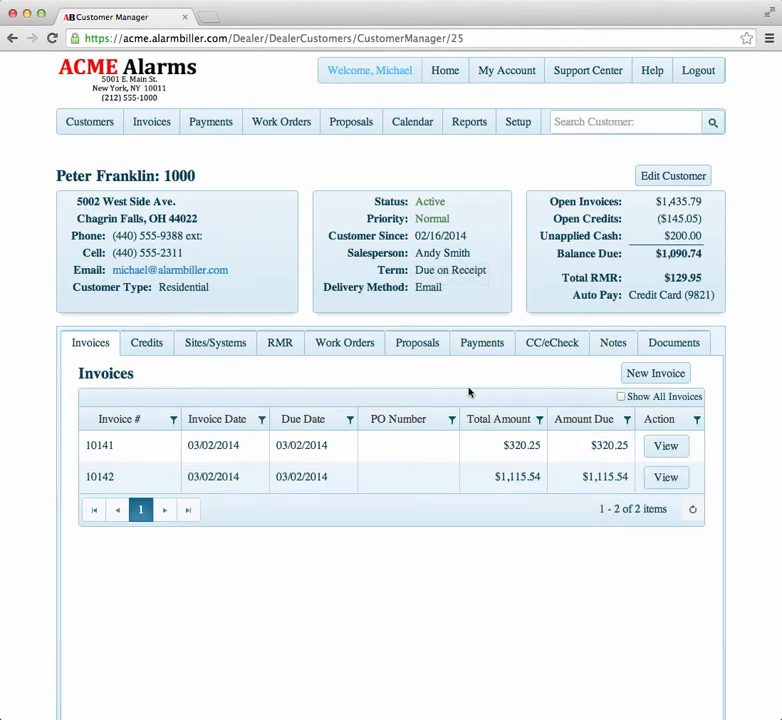
pyautogui.click(159, 349)
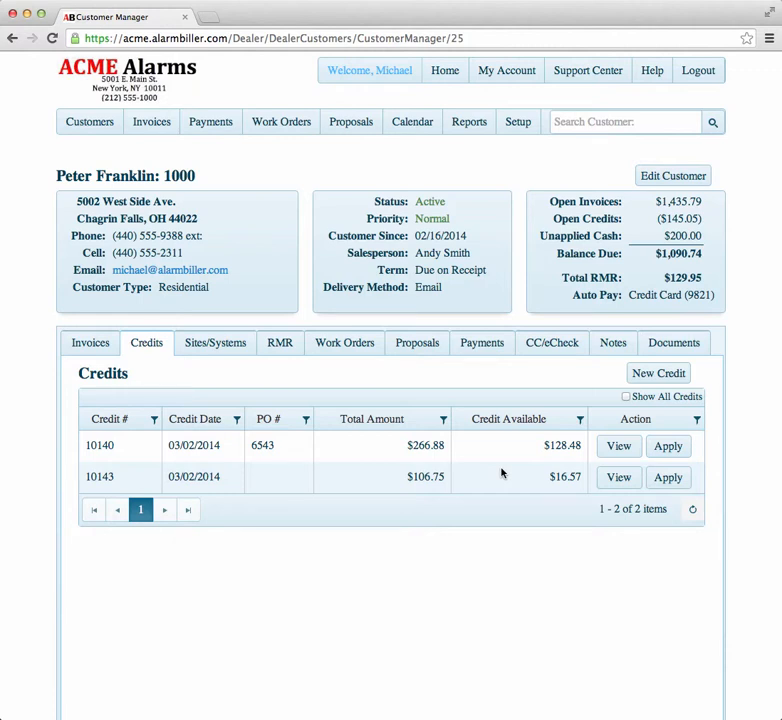
pyautogui.click(154, 123)
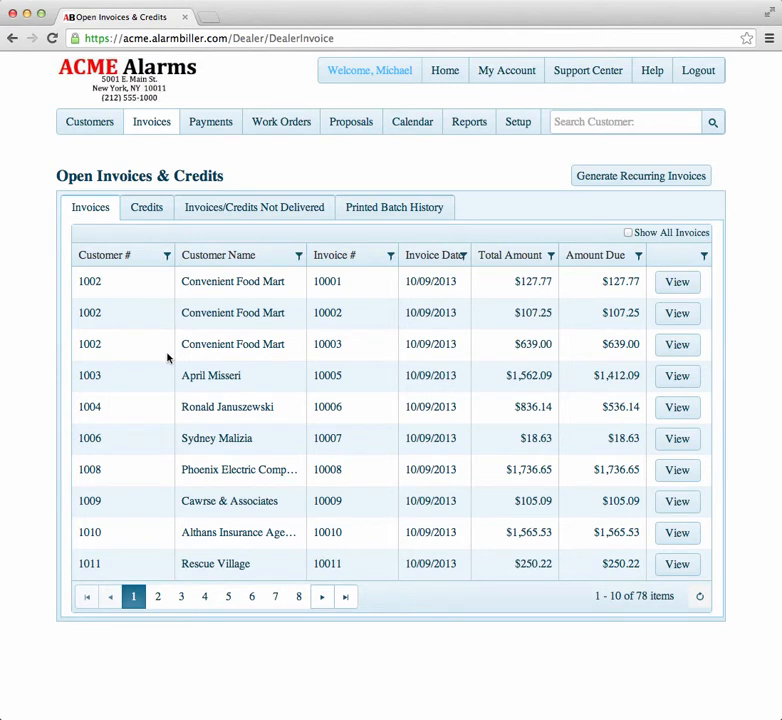
pyautogui.click(152, 208)
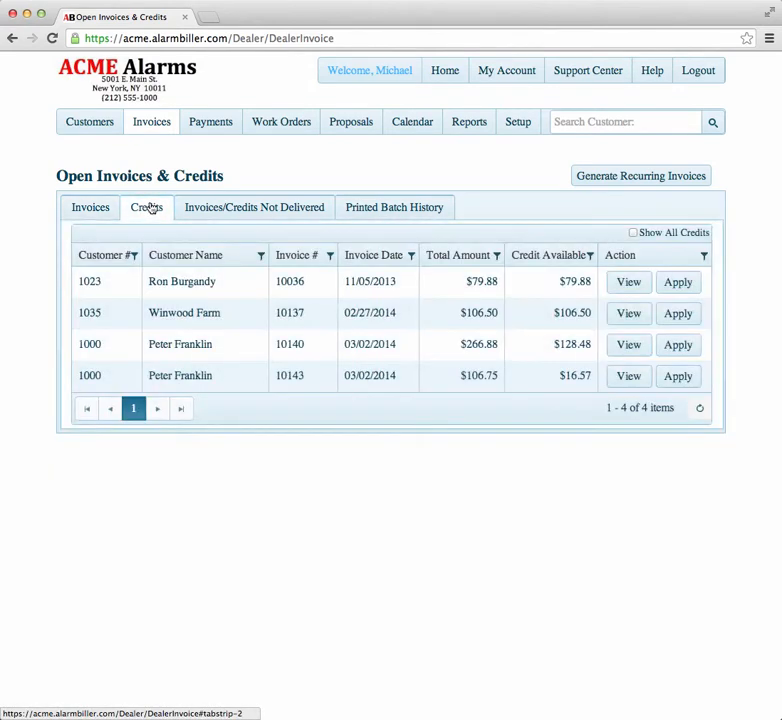